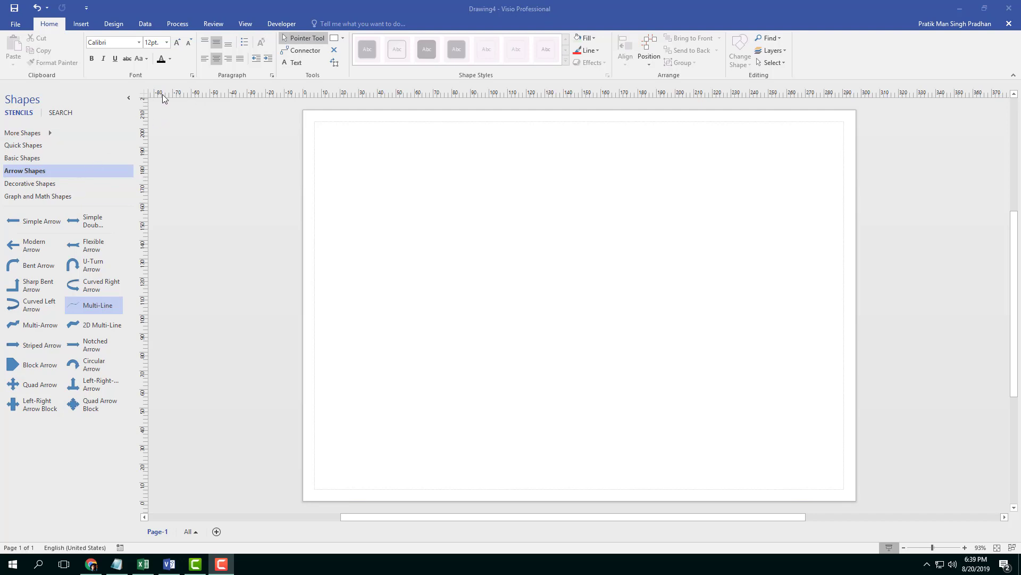
Open the Basic Shapes stencil and place two rectangles side by side on the page.
left_click(28, 158)
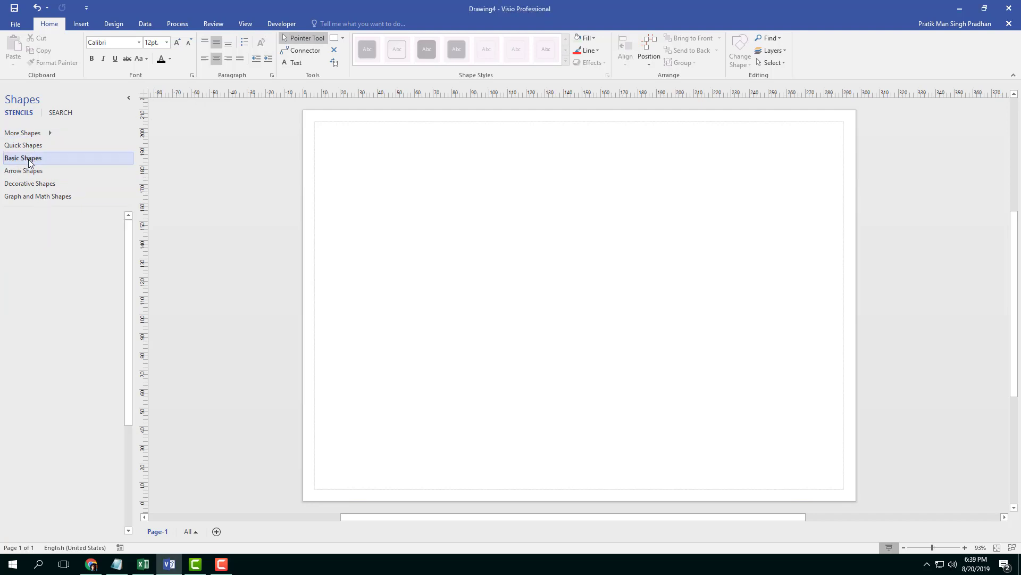
left_click_drag(24, 222, 499, 232)
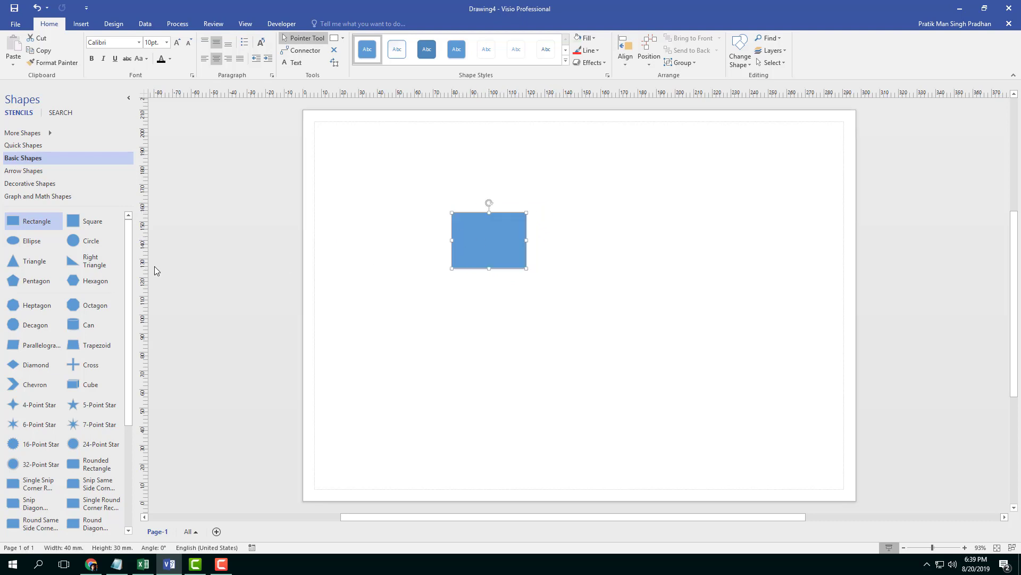
mouse_move(13, 220)
left_mouse_down()
mouse_move(595, 307)
mouse_move(598, 228)
mouse_move(315, 246)
mouse_move(158, 237)
mouse_move(635, 241)
mouse_move(627, 121)
mouse_move(595, 242)
mouse_move(609, 244)
mouse_move(598, 242)
left_mouse_up()
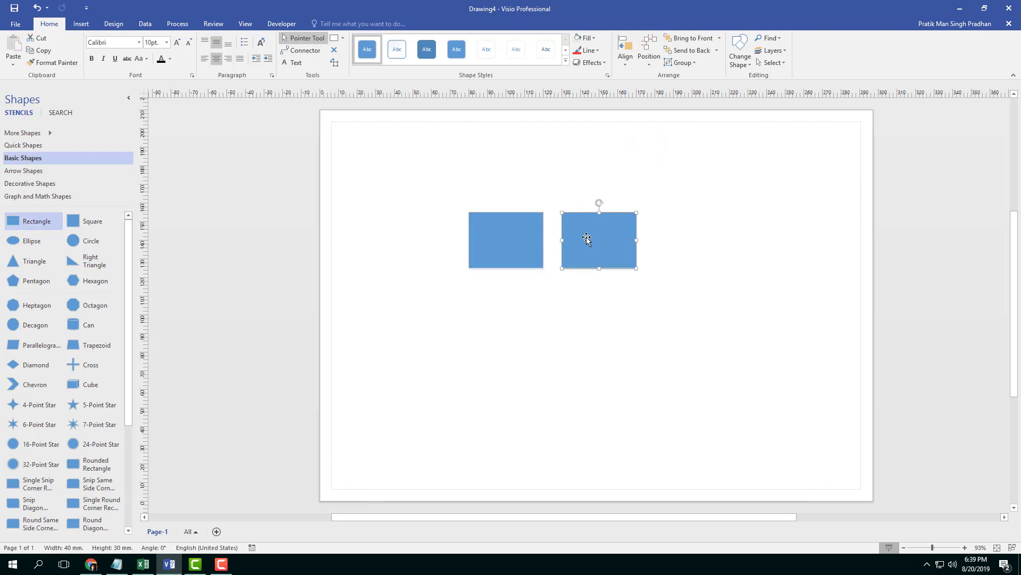
Reposition both rectangles leftward so they sit in a row with a gap between them.
left_click_drag(530, 218, 473, 226)
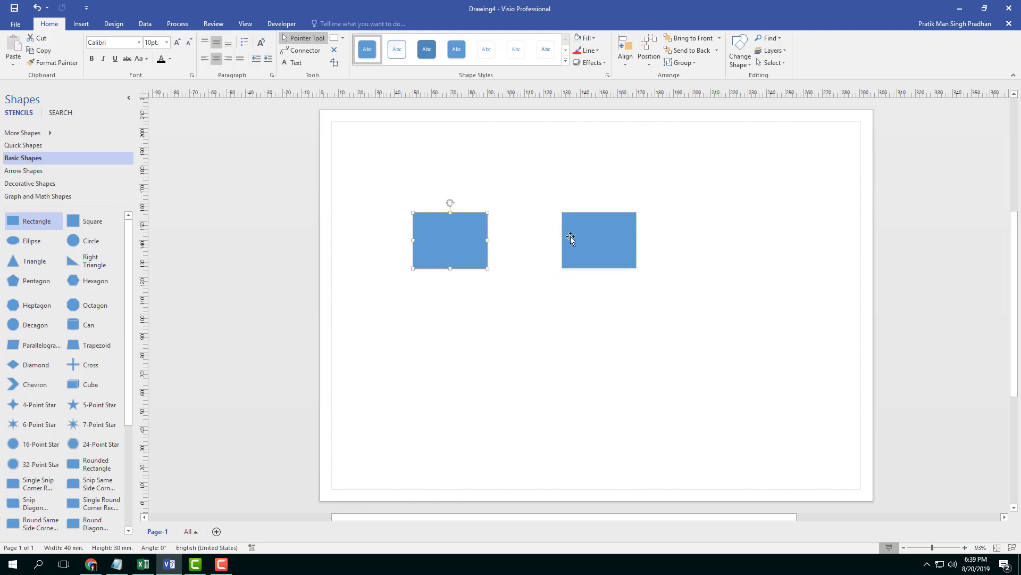
left_click_drag(585, 236, 553, 237)
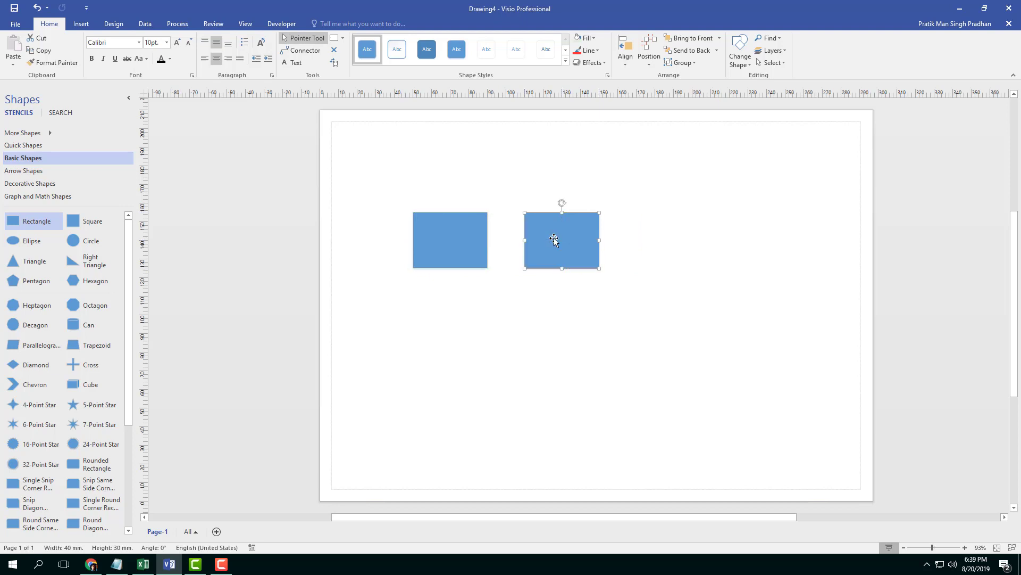
left_click(598, 306)
Add a third rectangle to the right of the row and select the second and third rectangles.
left_click_drag(40, 222, 667, 242)
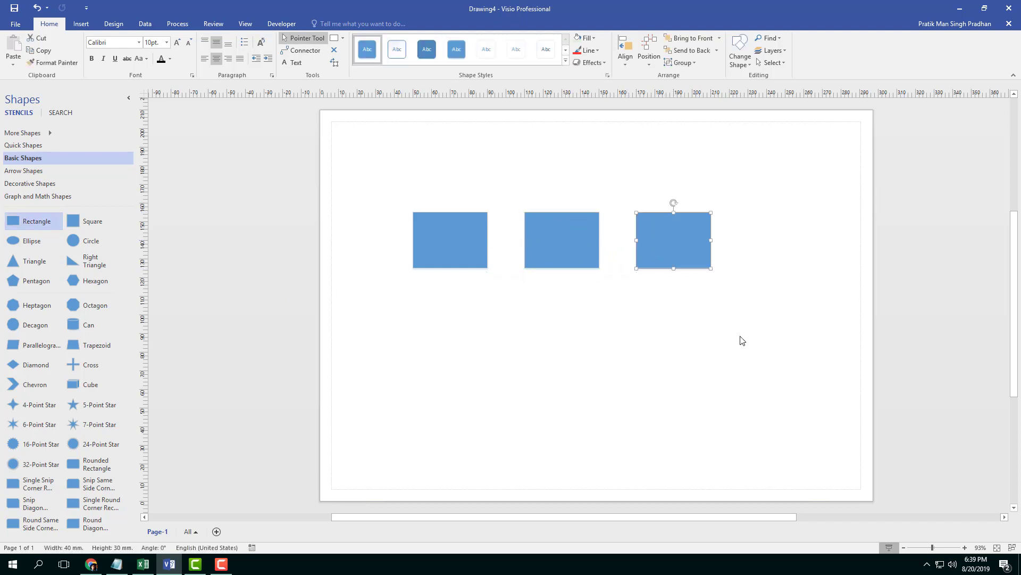
left_click_drag(775, 333, 458, 190)
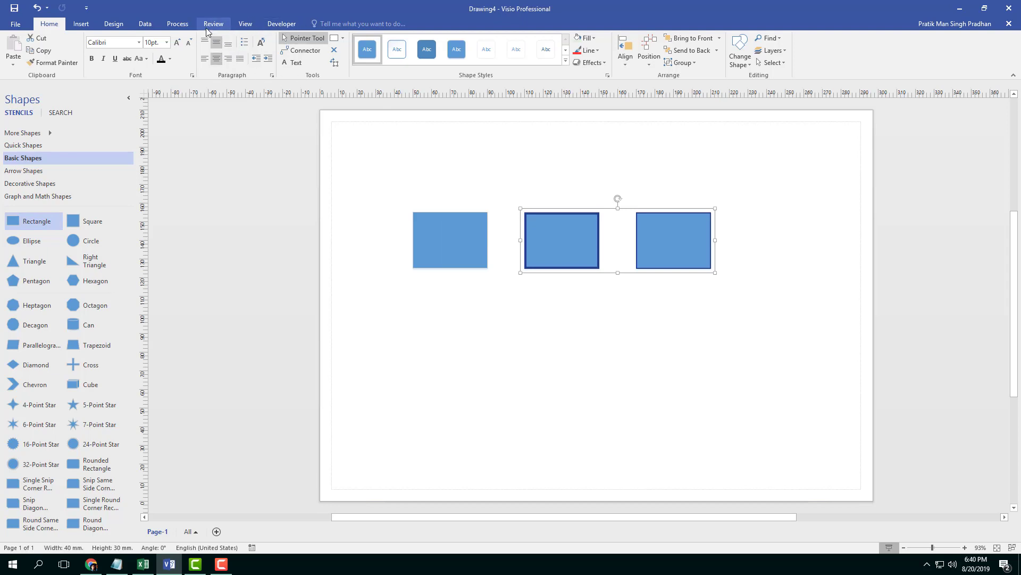
Turn the rulers off and back on.
left_click(253, 23)
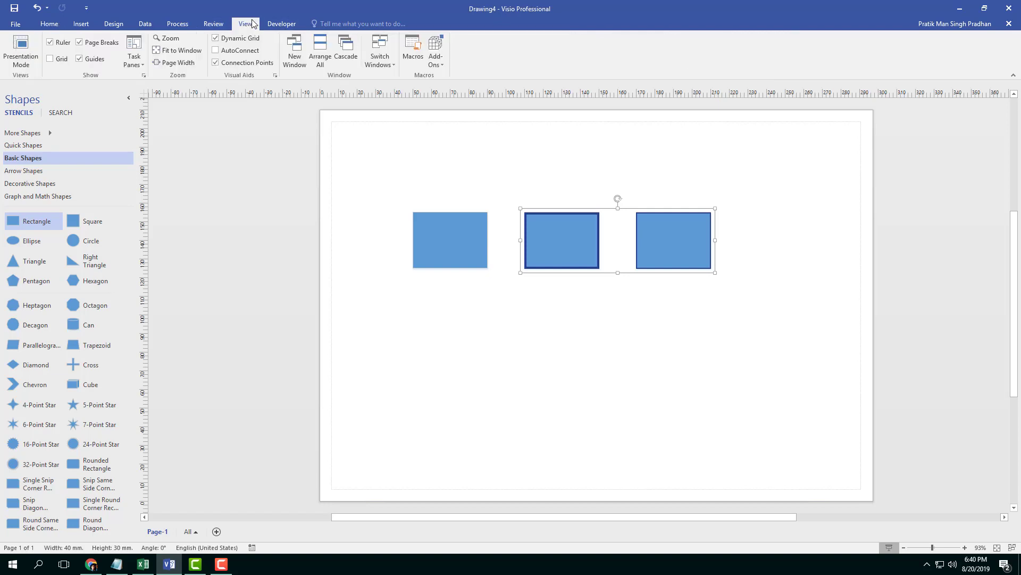
left_click(60, 46)
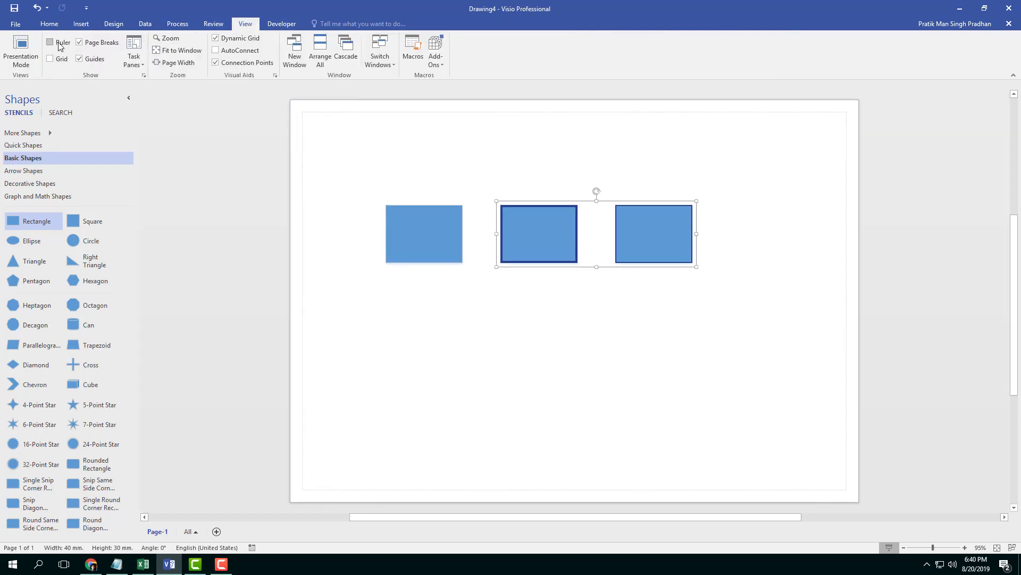
left_click(60, 45)
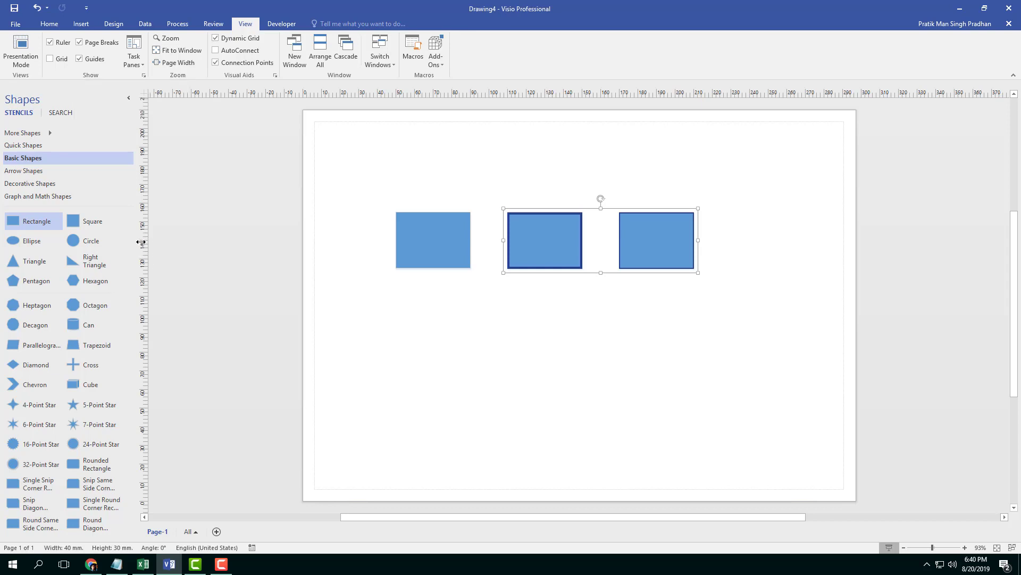
Drag two vertical and two horizontal guides from the rulers onto the page.
left_click_drag(141, 240, 356, 260)
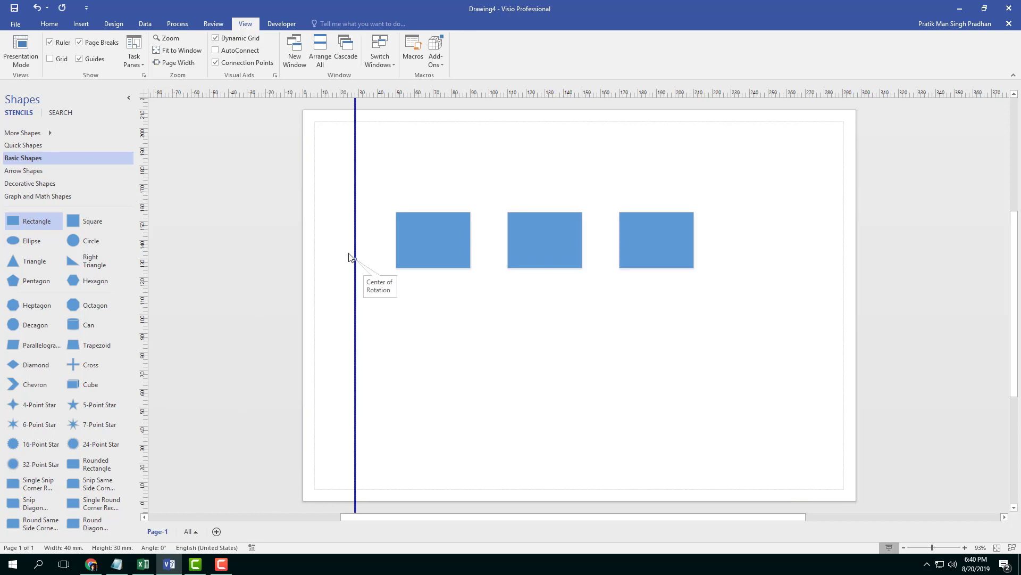
left_click_drag(144, 215, 489, 250)
left_click_drag(527, 94, 519, 175)
left_click_drag(726, 91, 722, 314)
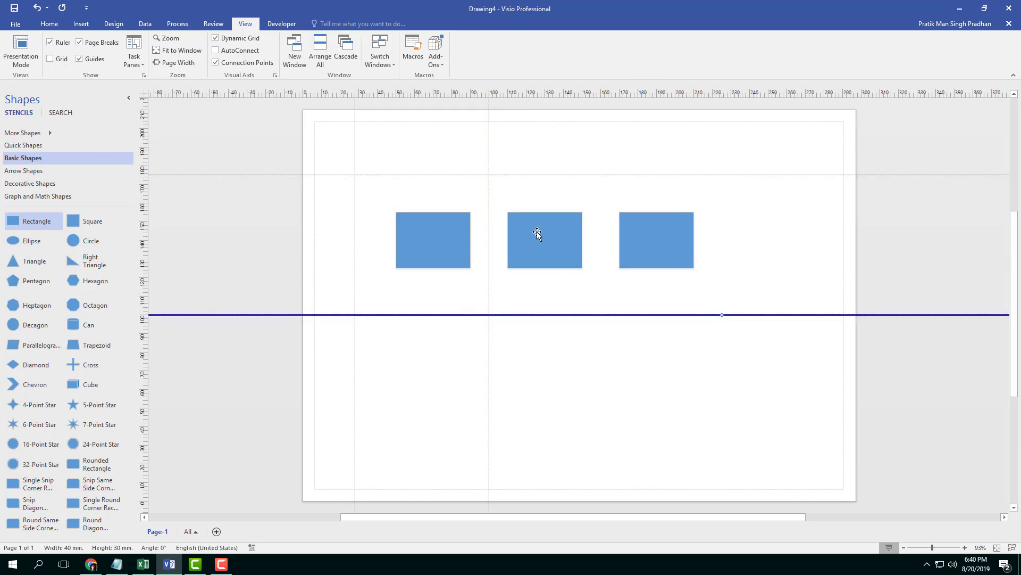
Move the three rectangles up so their tops and left edges snap to the guides.
left_click_drag(536, 231, 514, 193)
left_click_drag(426, 229, 388, 190)
left_click_drag(672, 238, 676, 201)
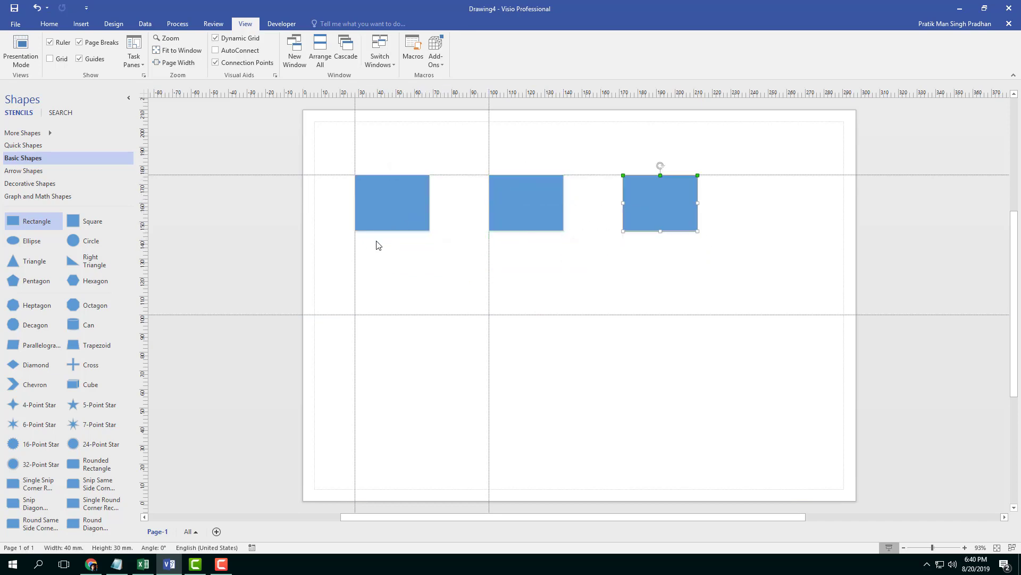
Add a third vertical guide along the left edge of the third rectangle.
left_click_drag(139, 226, 606, 255)
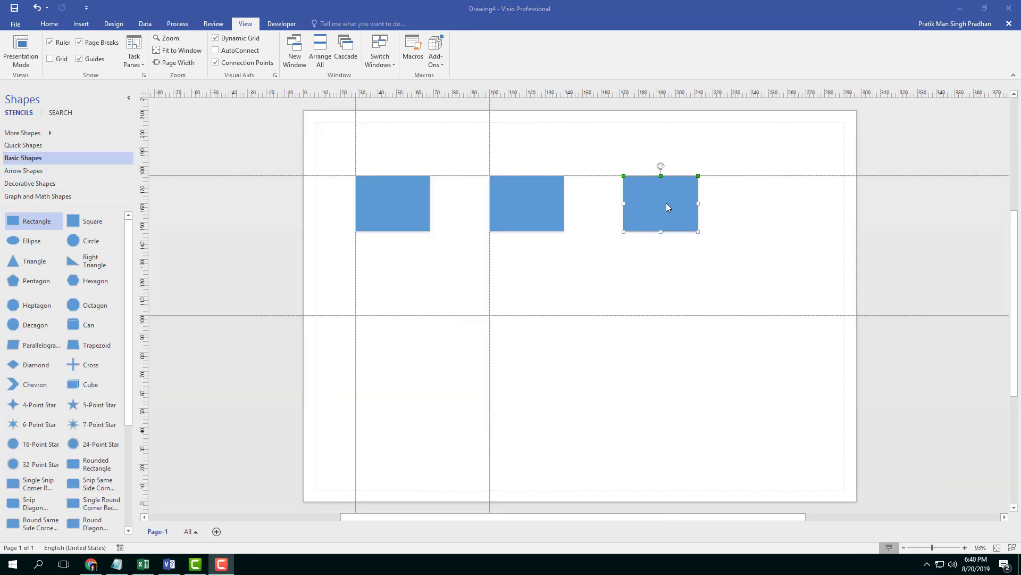
left_click(668, 206)
left_click_drag(144, 201, 624, 247)
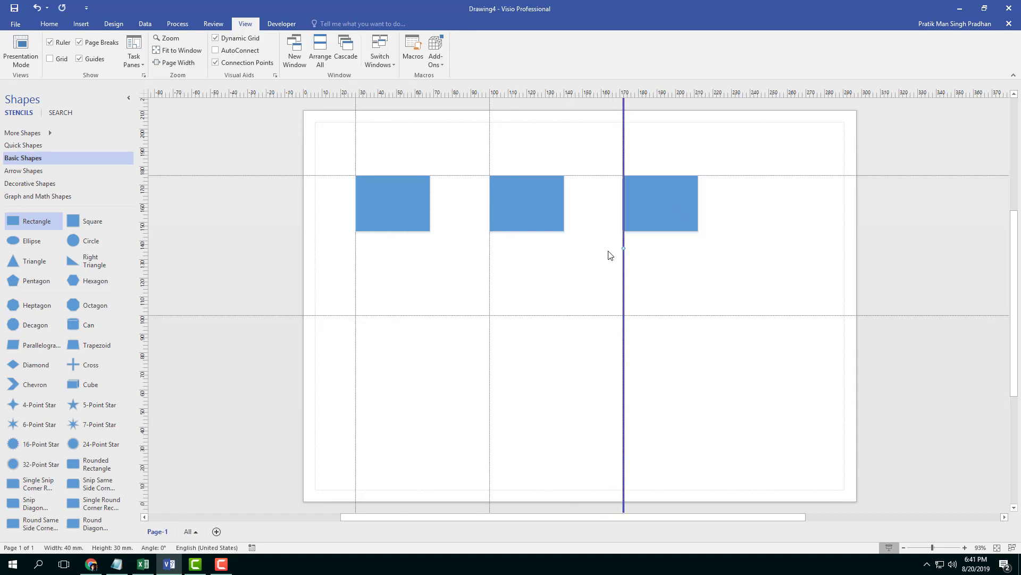
left_click(865, 249)
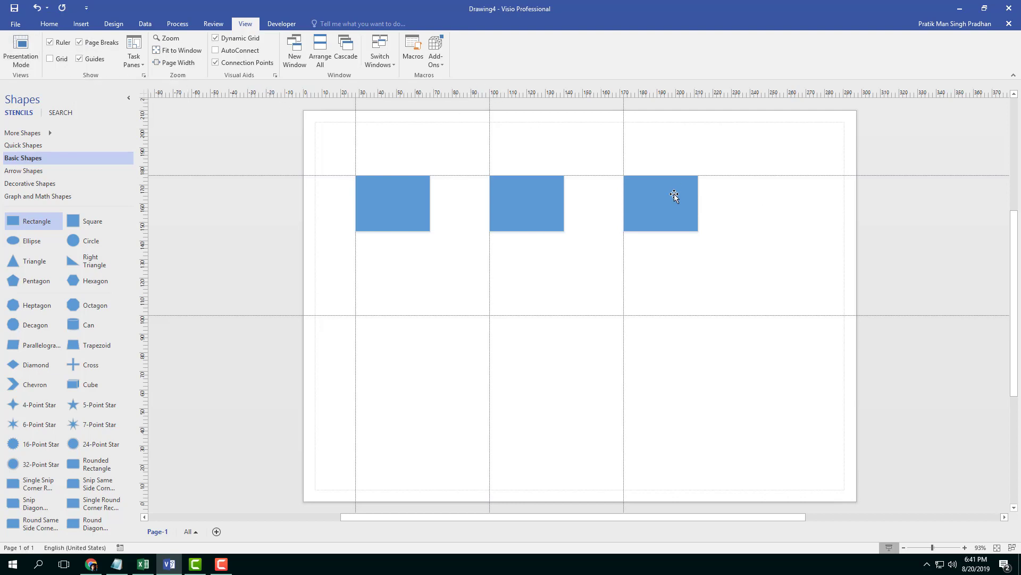
Move the third rectangle past the page break and toggle page breaks off and on.
left_click_drag(674, 195, 941, 233)
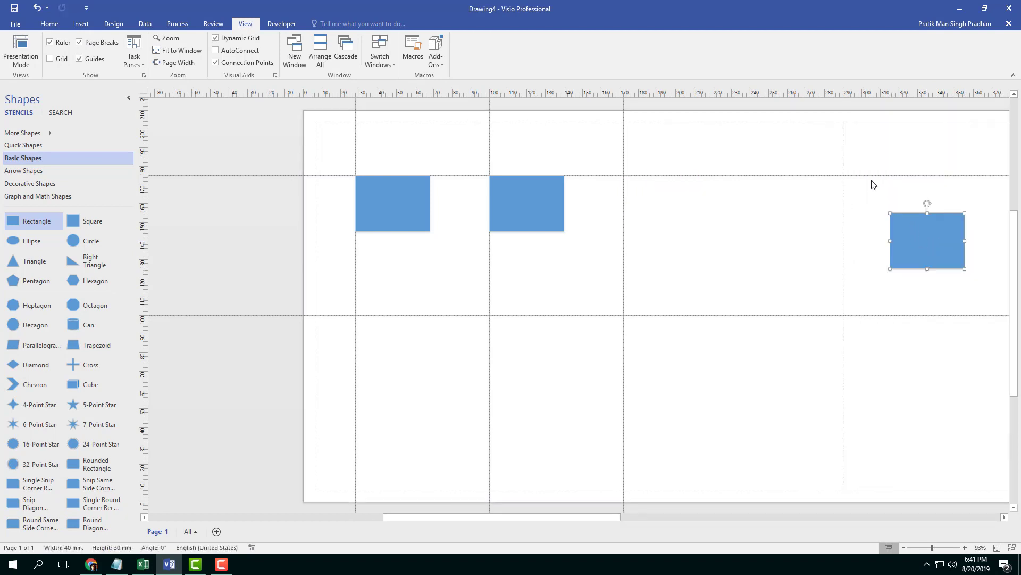
left_click_drag(599, 517, 716, 517)
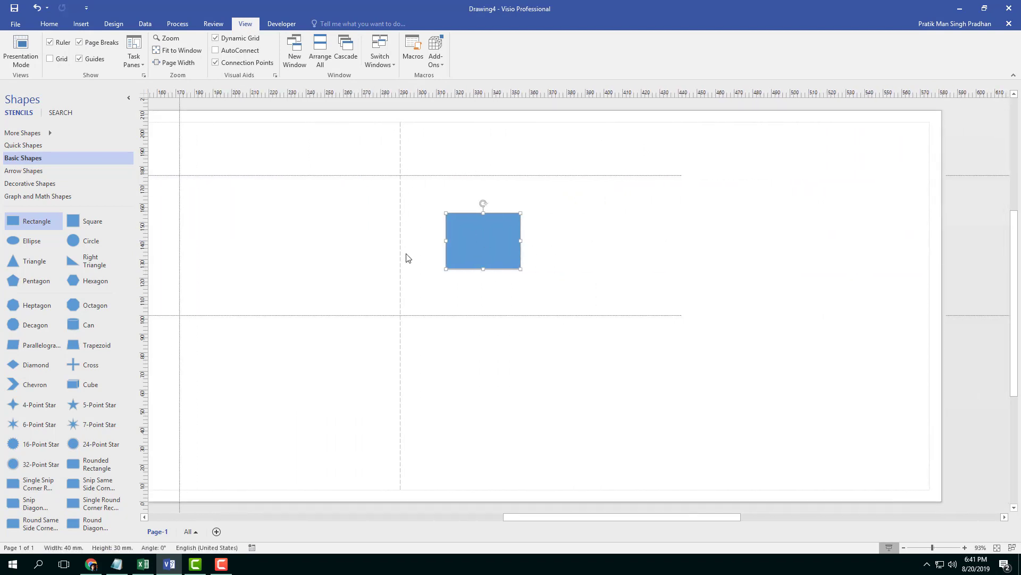
left_click(80, 43)
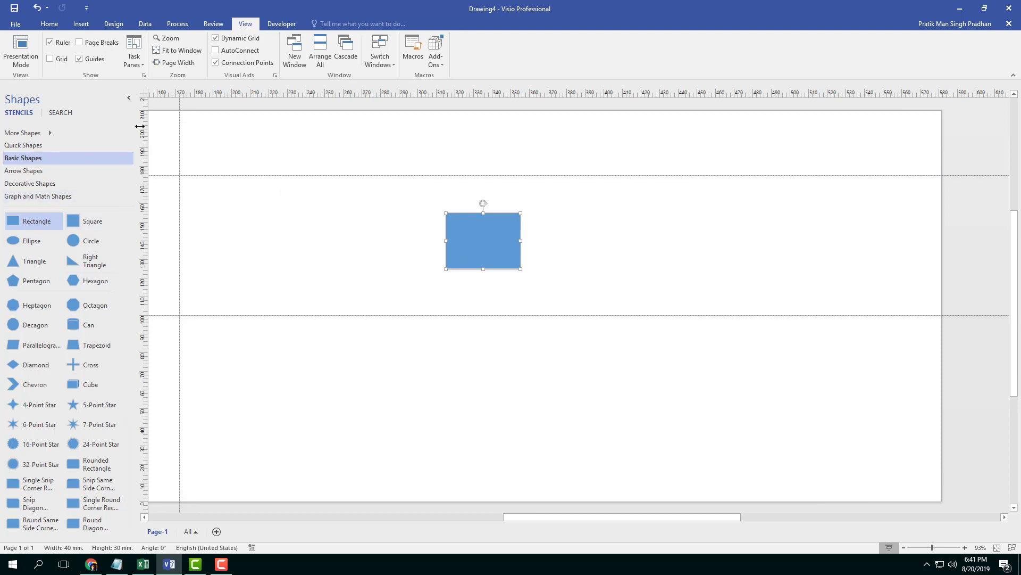
left_click(99, 43)
Snap the third rectangle back onto the upper horizontal guide and the third vertical guide.
left_click_drag(675, 519, 559, 519)
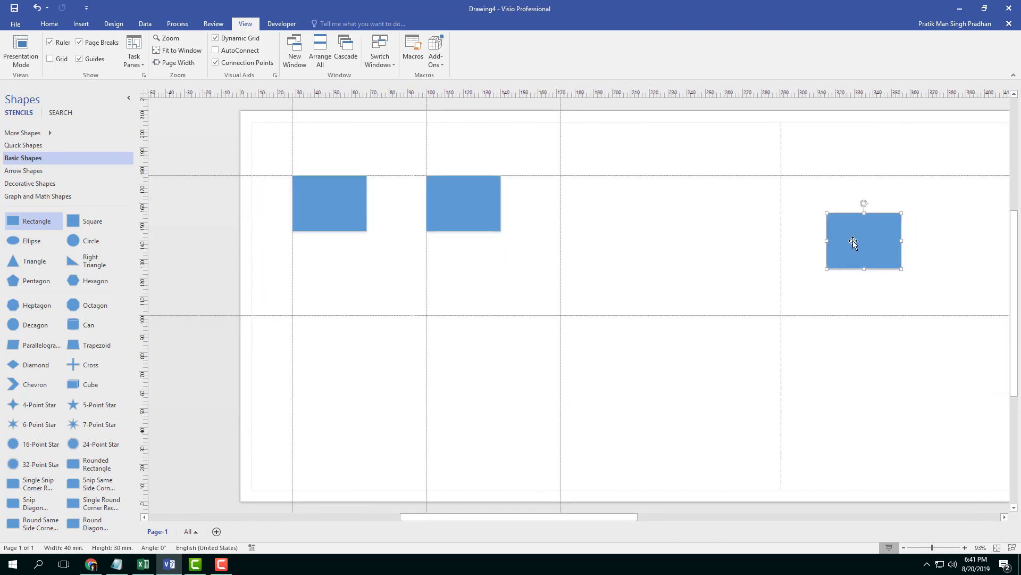
left_click_drag(877, 238, 608, 200)
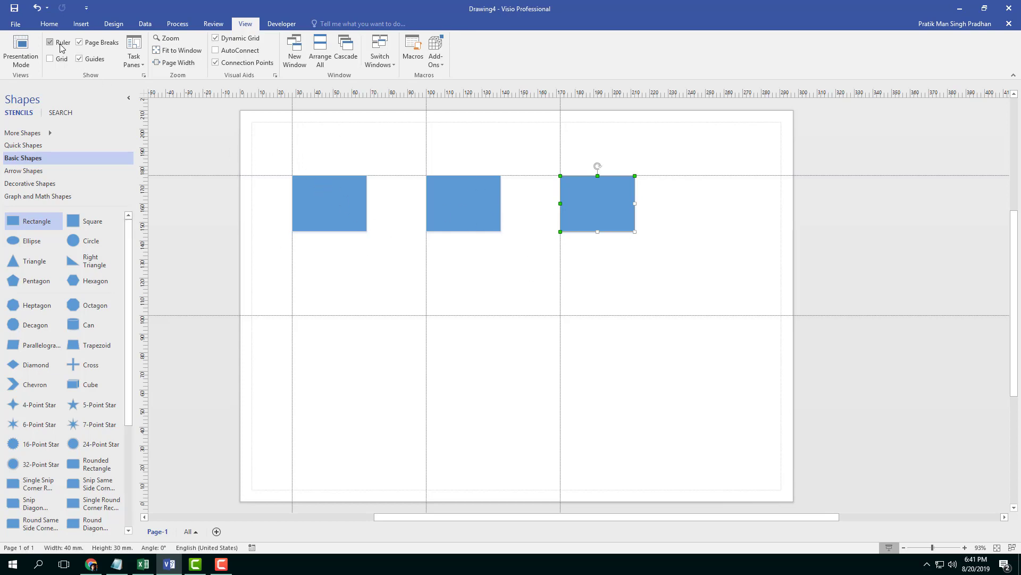
left_click(24, 27)
left_click(33, 69)
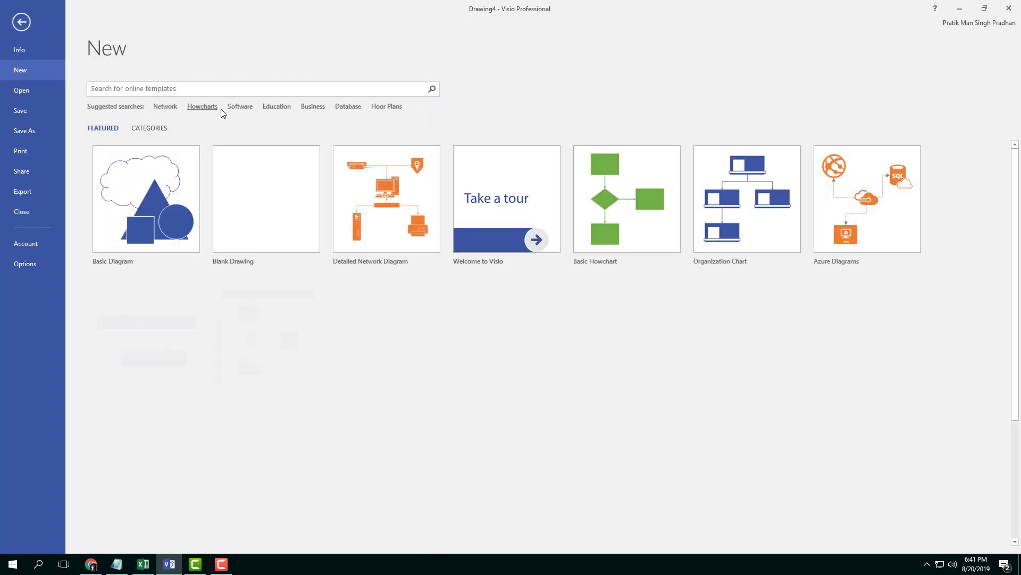
left_click(301, 208)
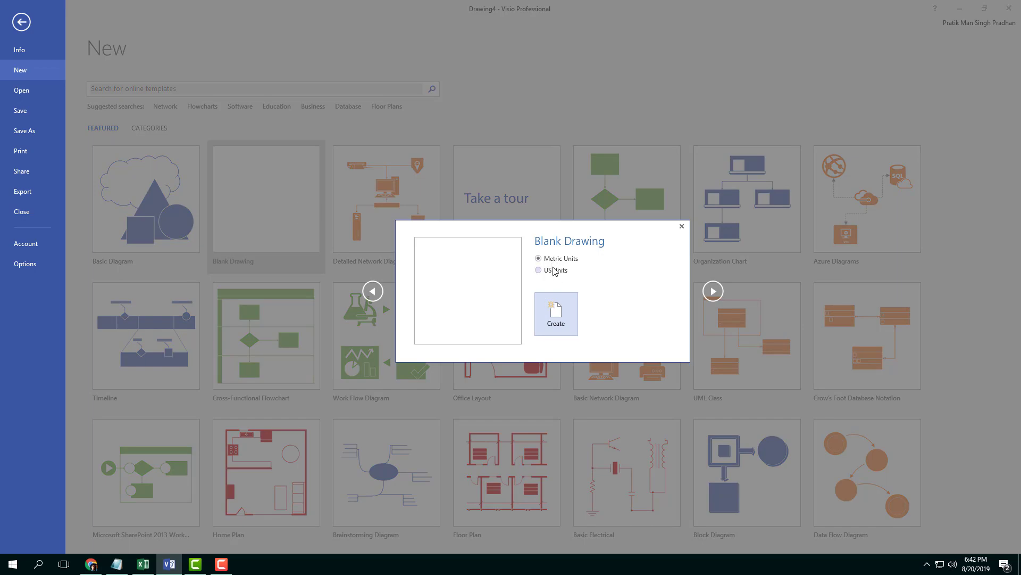
left_click(481, 195)
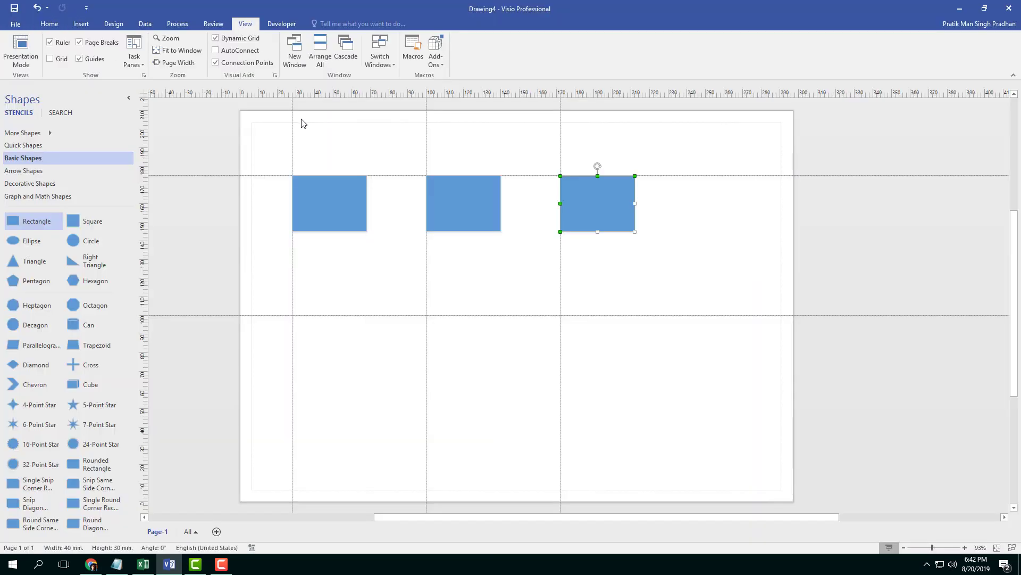
Set the horizontal and vertical ruler subdivisions to Normal in the Ruler & Grid settings.
left_click(144, 75)
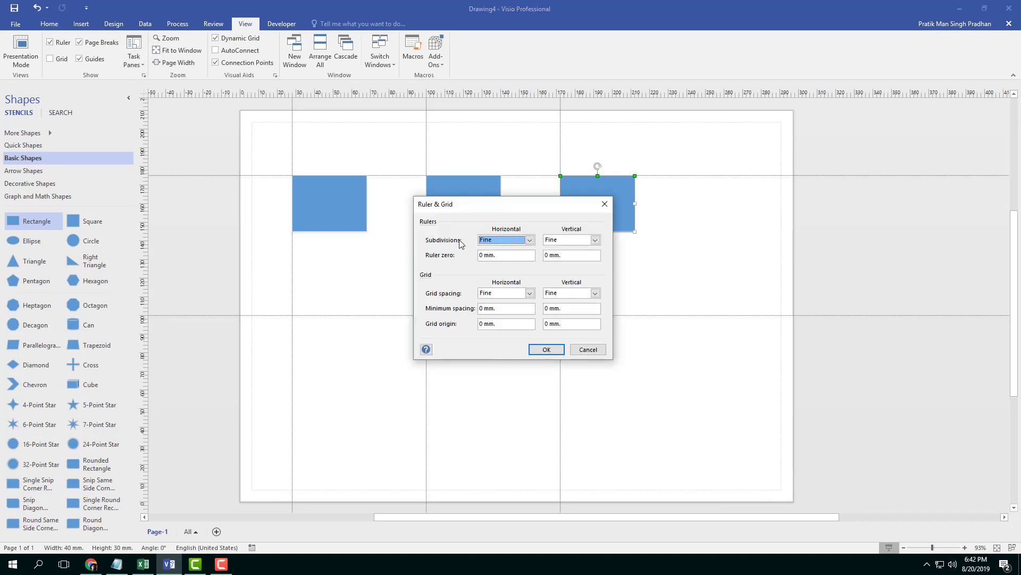
left_click(530, 239)
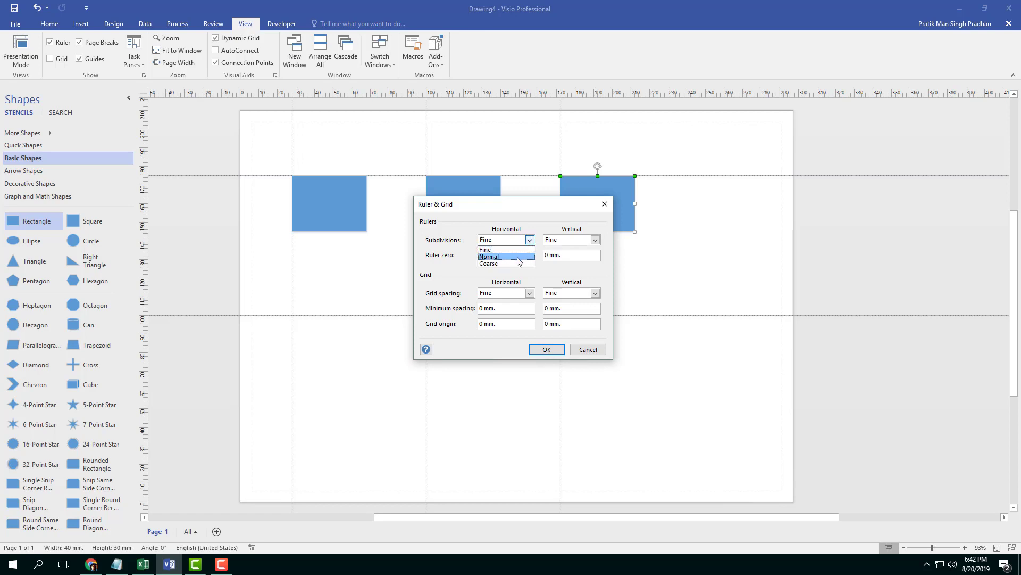
left_click(519, 254)
left_click(596, 240)
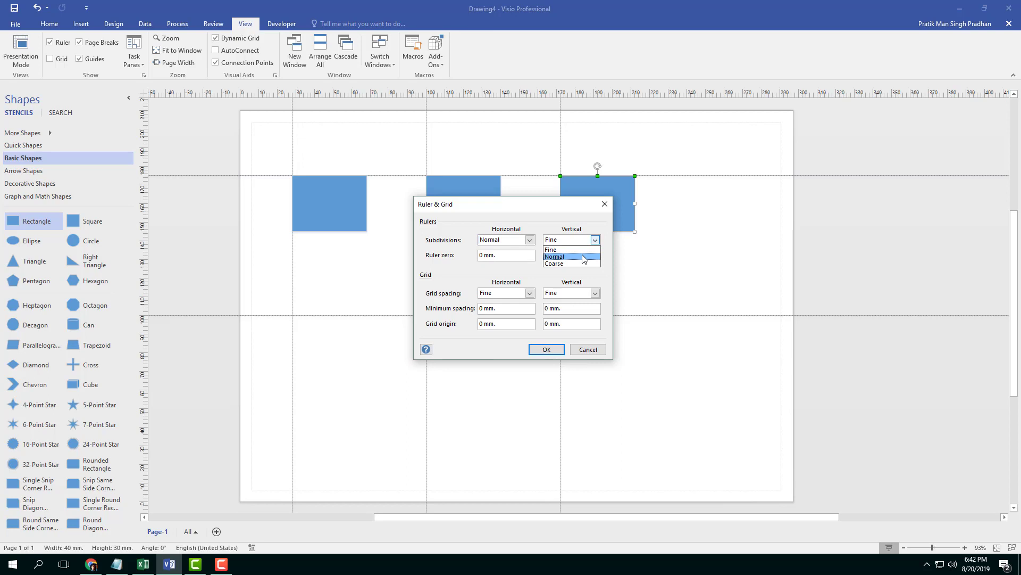
left_click(584, 256)
left_click(546, 349)
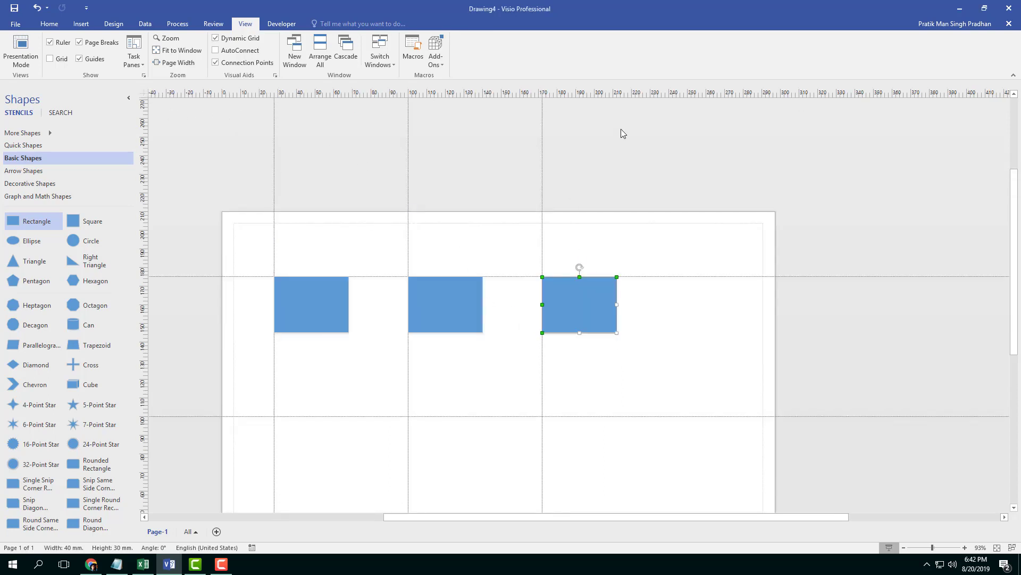
Create a new blank drawing using US units.
scroll(640, 319, "down", 2)
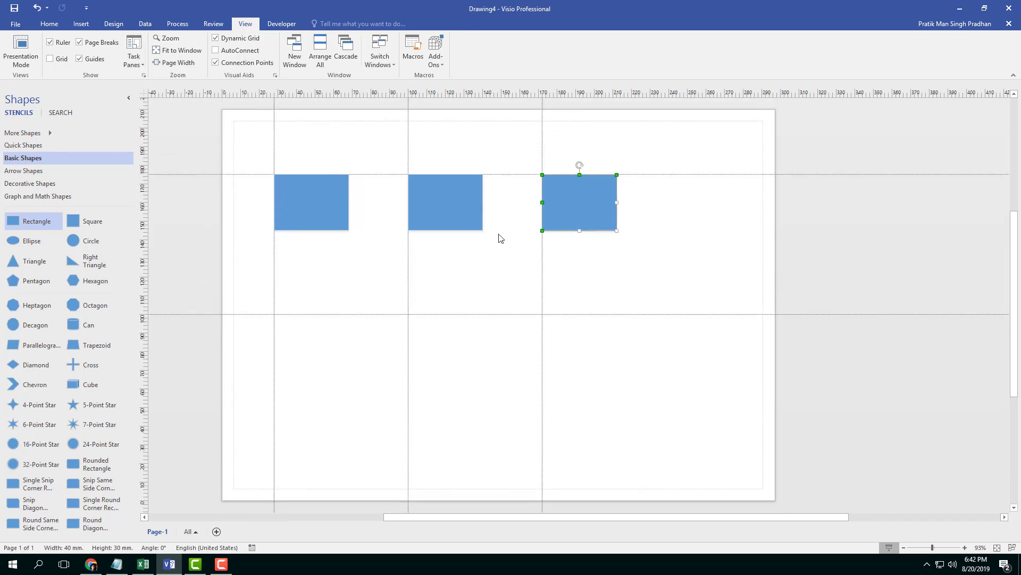
left_click(12, 26)
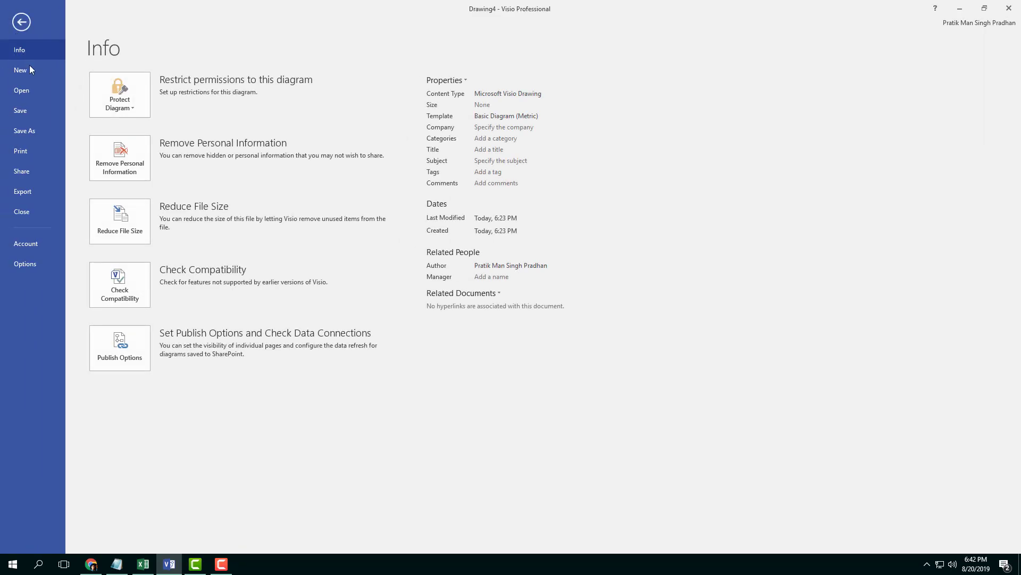
left_click(27, 69)
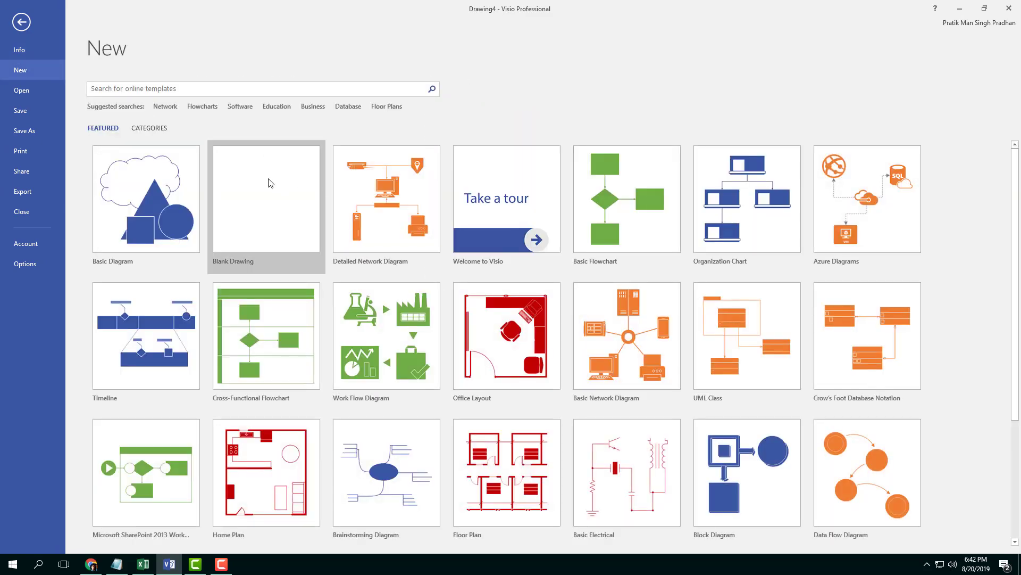
left_click(244, 188)
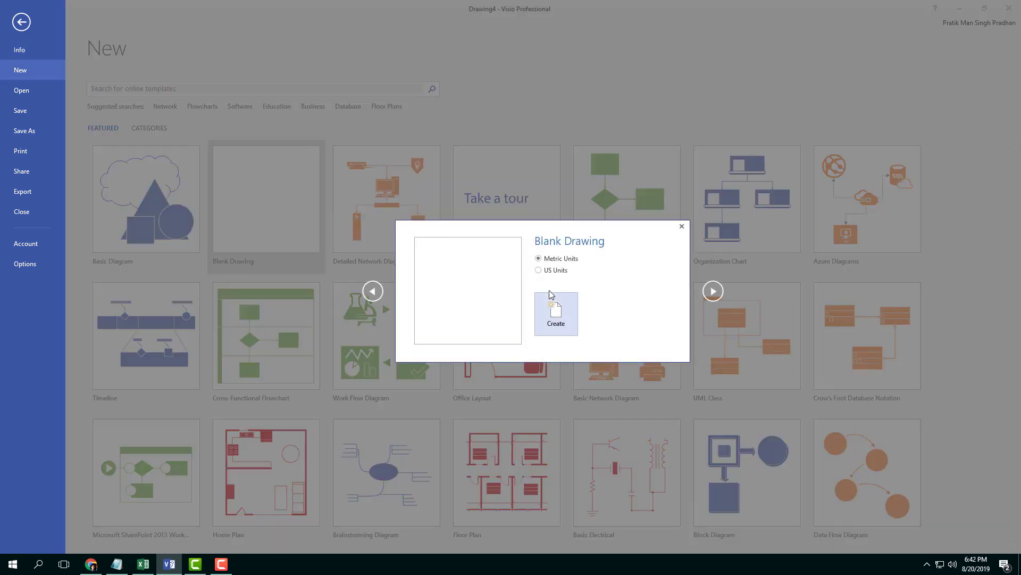
left_click(561, 273)
left_click(571, 311)
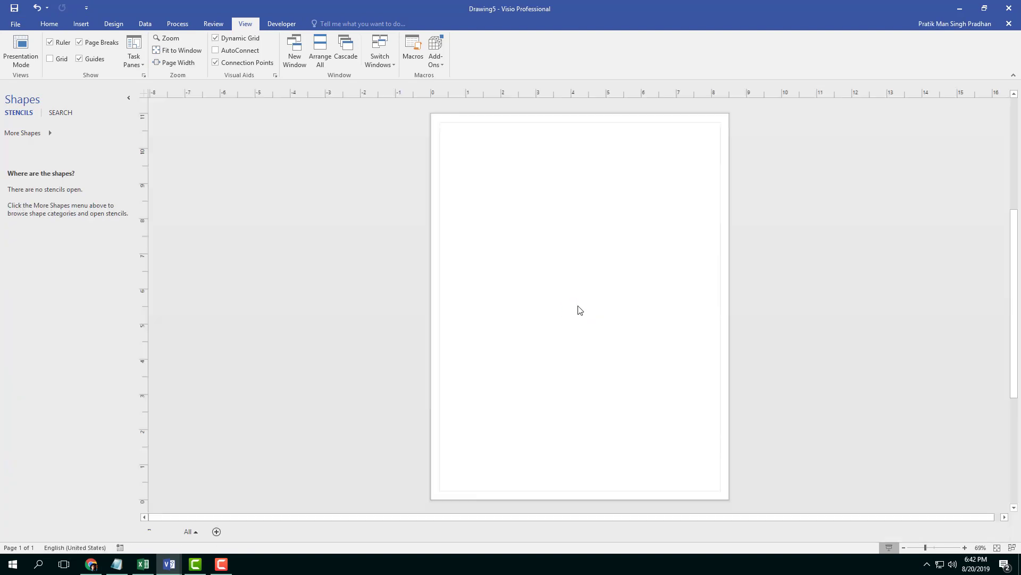